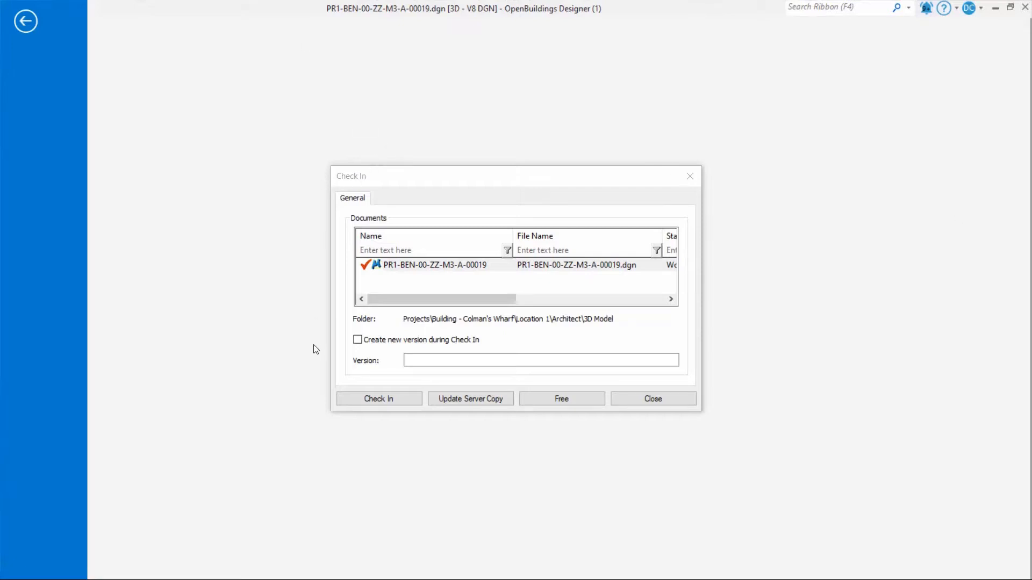
Check in PR1-BEN-00-ZZ-M3-A-00019, switch to ProjectWise Explorer and show the document's dependencies.
{"action": "left_click", "coordinate": [354, 398]}
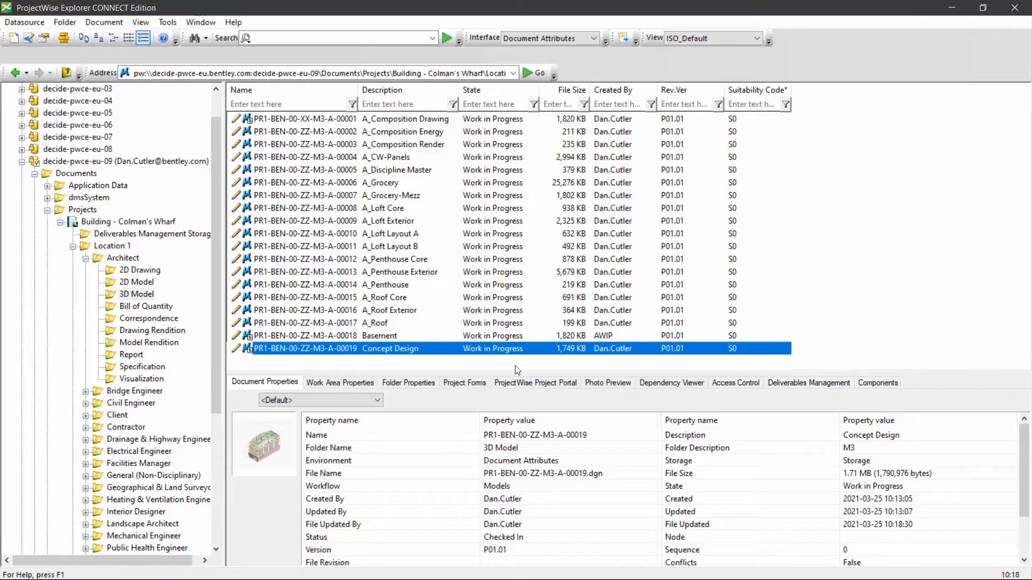
{"action": "left_click", "coordinate": [677, 383]}
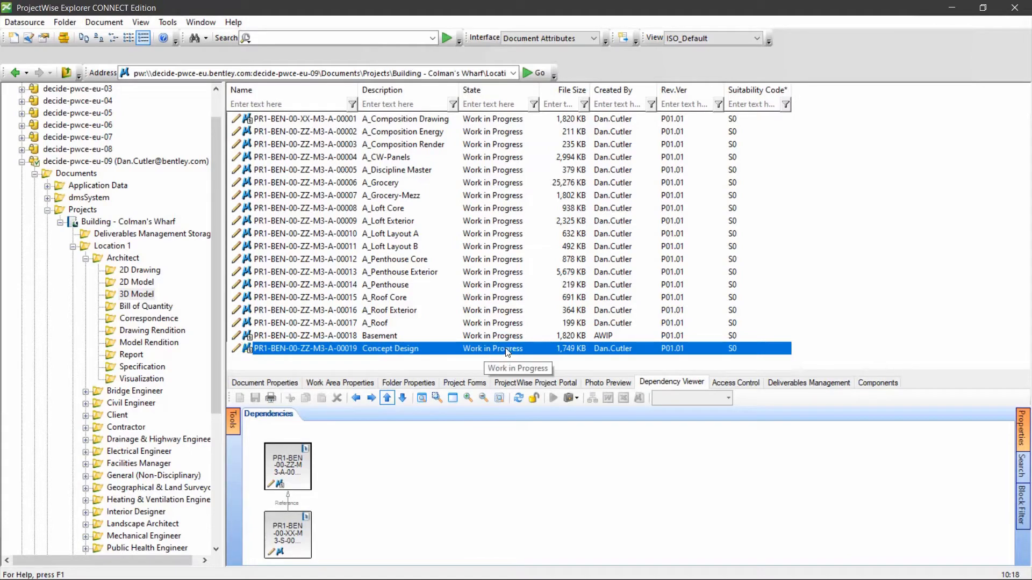
Try to move the Concept Design model to checking with the Approve (Preliminary) state change.
{"action": "right_click", "coordinate": [313, 352]}
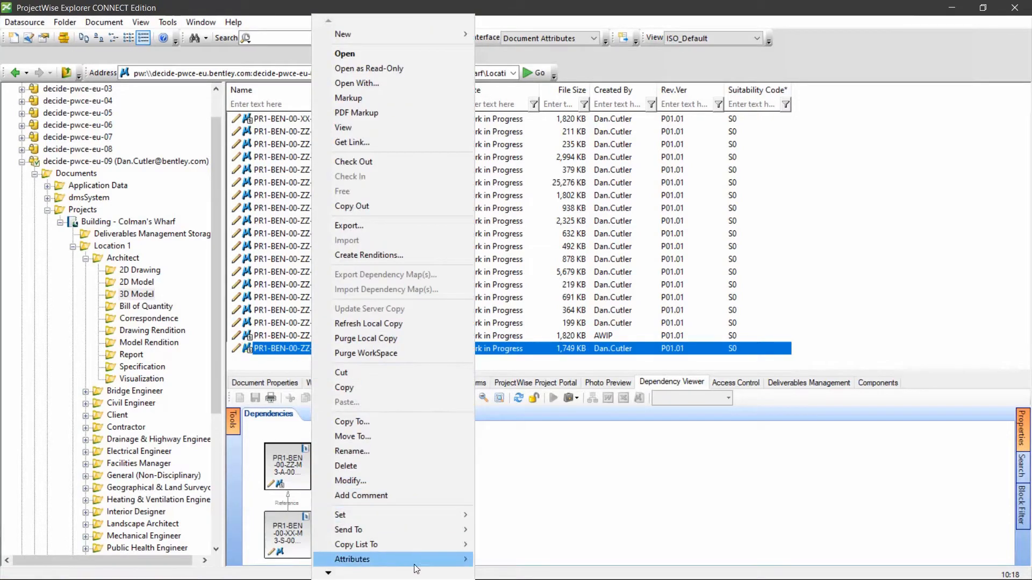
{"action": "scroll", "coordinate": [356, 550], "scroll_direction": "down", "scroll_amount": 2}
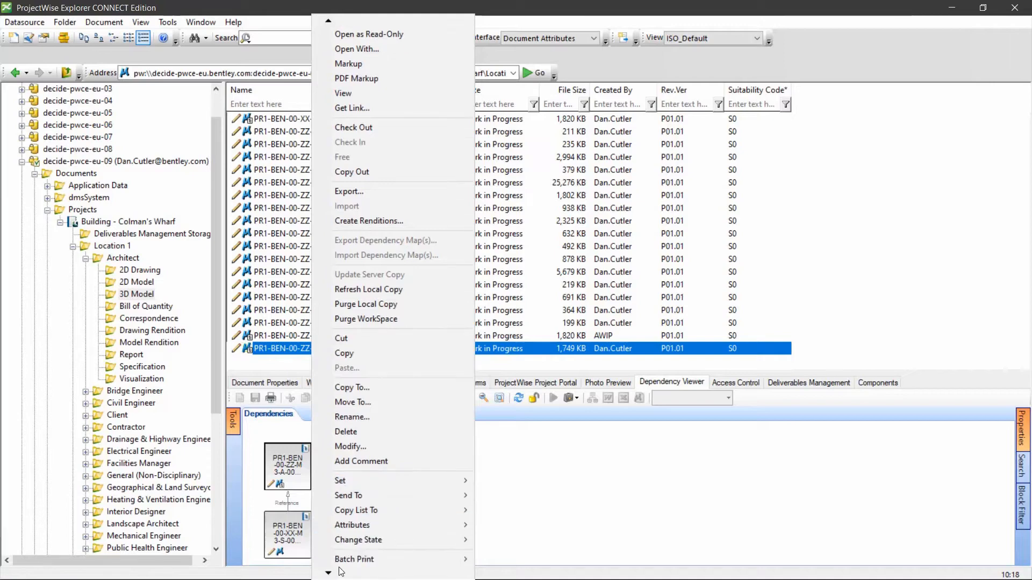
{"action": "mouse_move", "coordinate": [365, 540]}
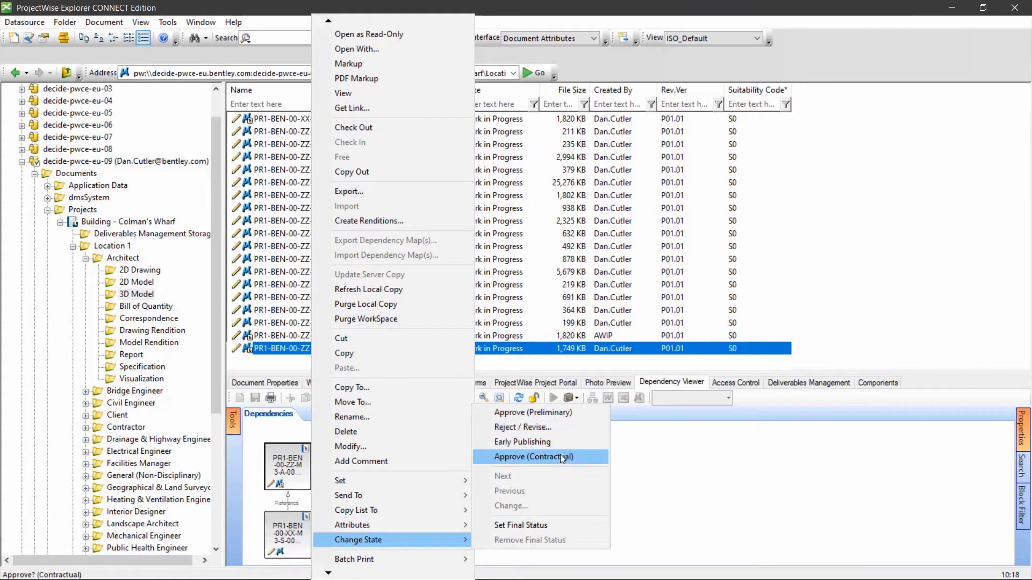
{"action": "left_click", "coordinate": [565, 412]}
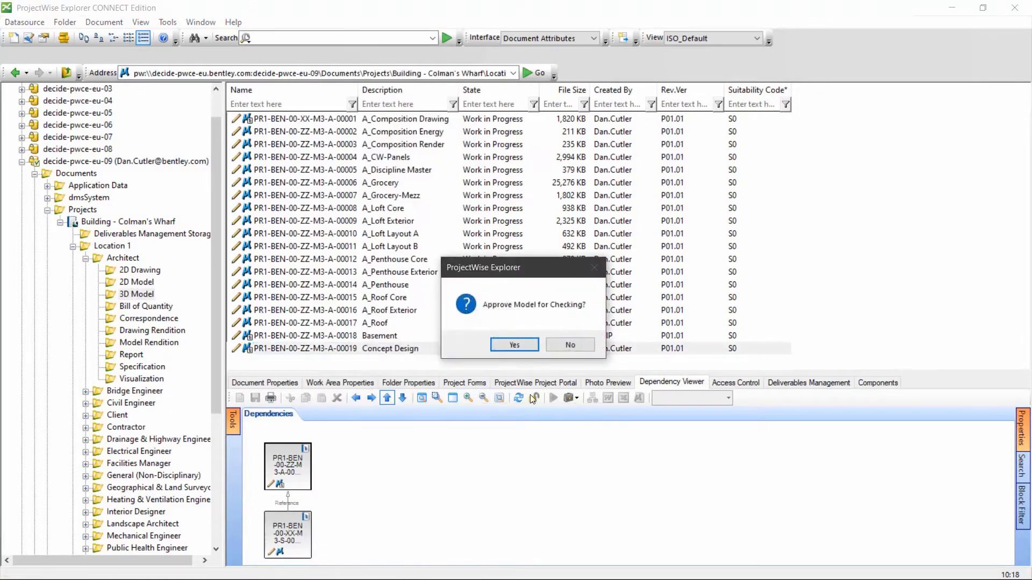
{"action": "left_click", "coordinate": [501, 347]}
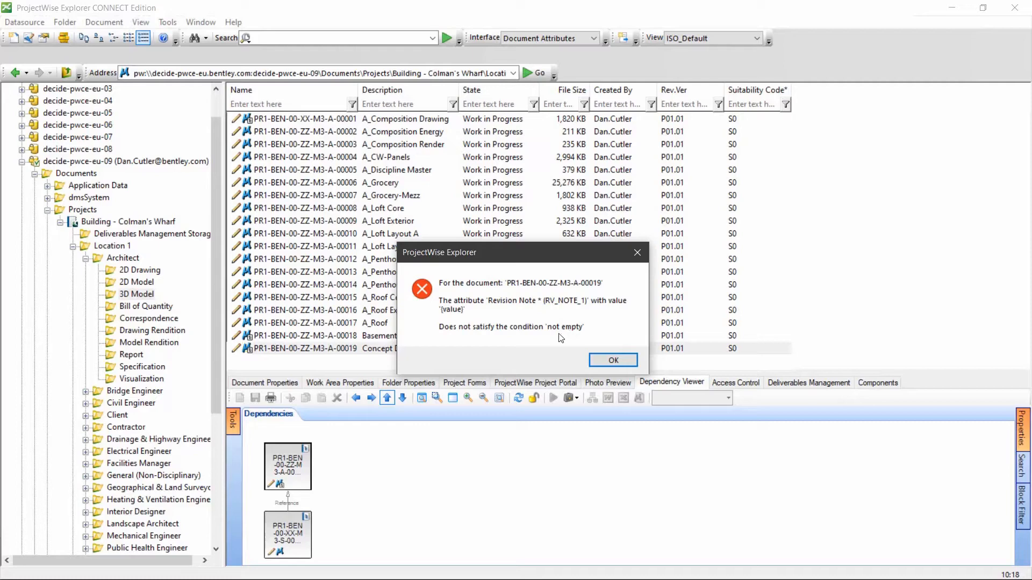
{"action": "left_click", "coordinate": [603, 360]}
Set the Revision Note attribute of the Concept Design document to "initial draft" and save it, keeping its attributes open beside the document list.
{"action": "left_click", "coordinate": [388, 349]}
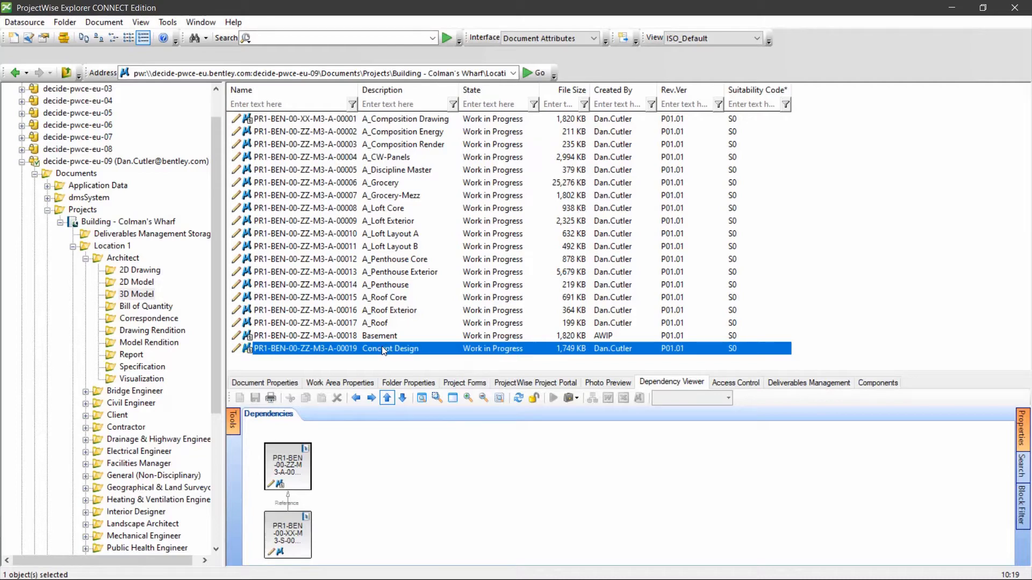
{"action": "double_click", "coordinate": [382, 348]}
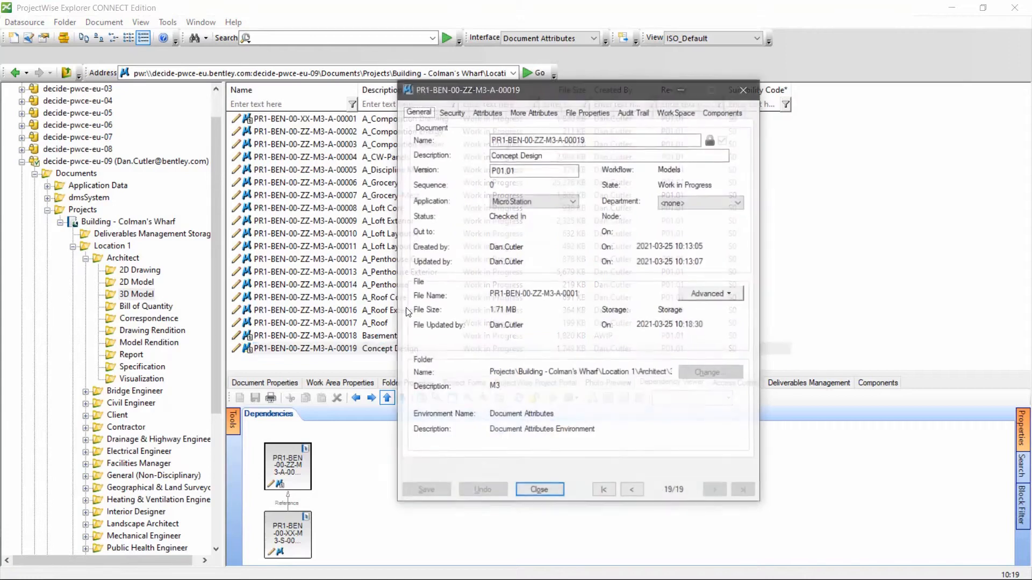
{"action": "left_click", "coordinate": [486, 113]}
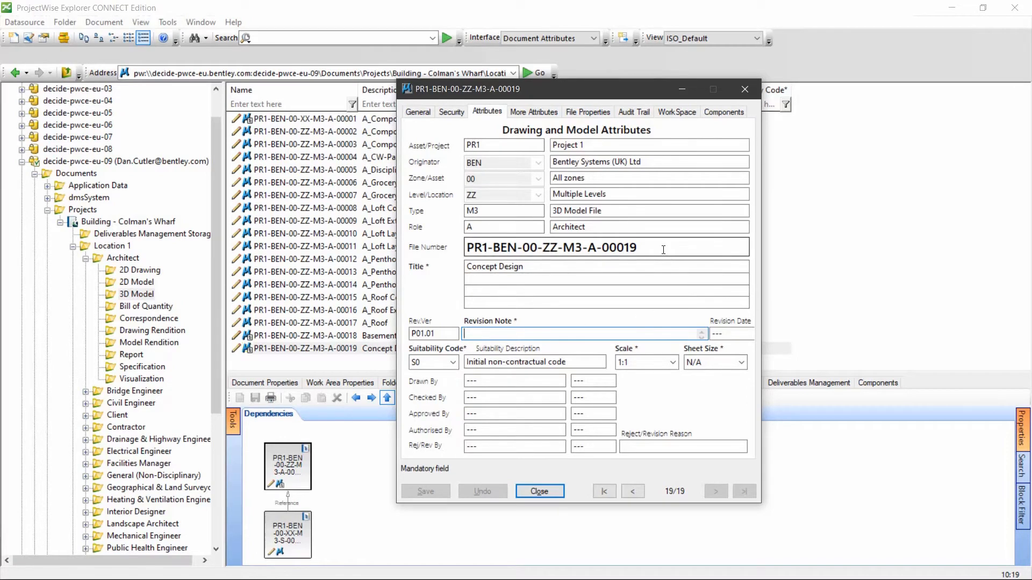
{"action": "type", "text": "initial draft"}
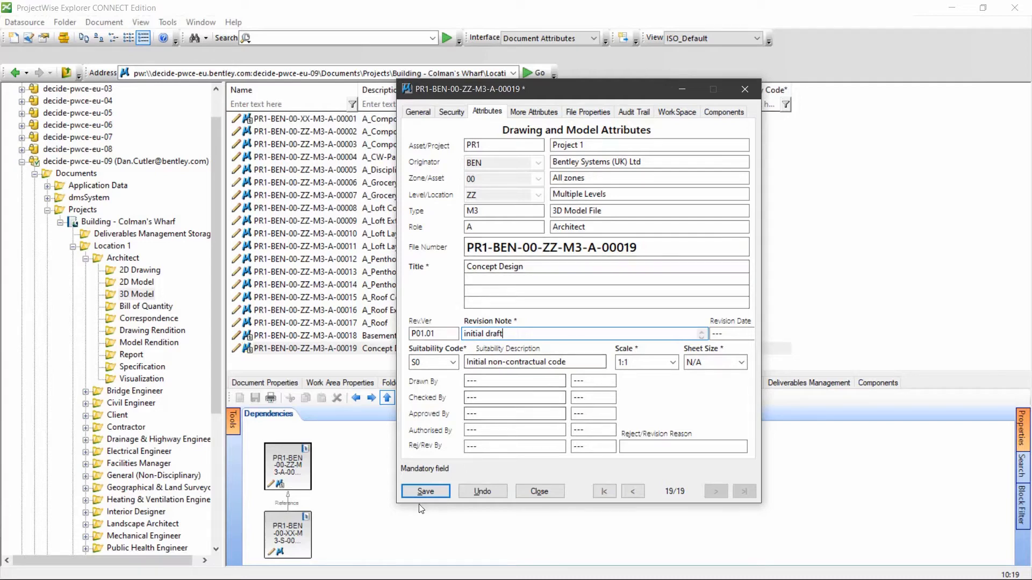
{"action": "left_click", "coordinate": [425, 491]}
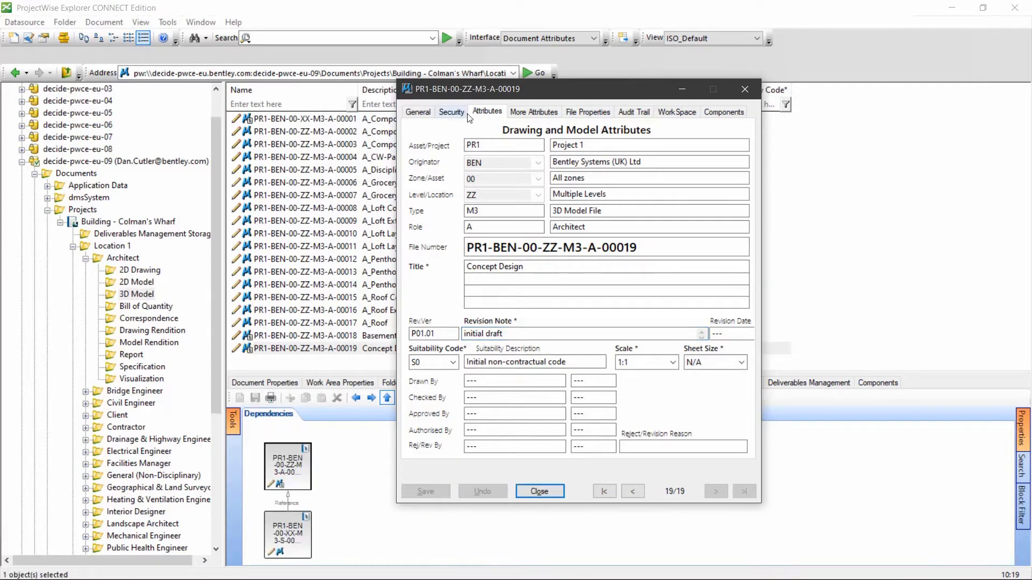
{"action": "left_click_drag", "start_coordinate": [562, 96], "coordinate": [802, 120]}
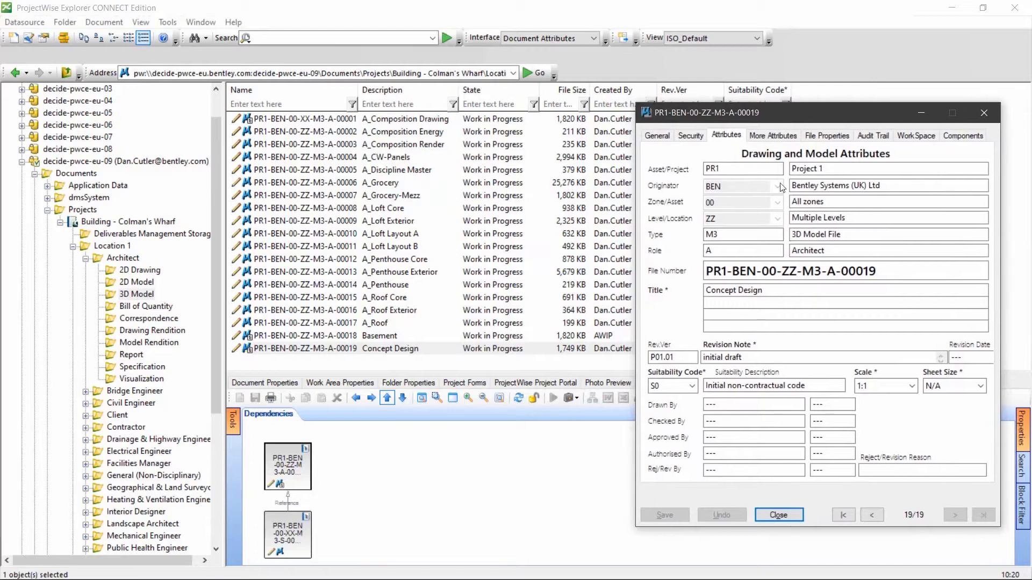
Approve the Concept Design model for checking with the Approve (Preliminary) state change.
{"action": "right_click", "coordinate": [346, 350]}
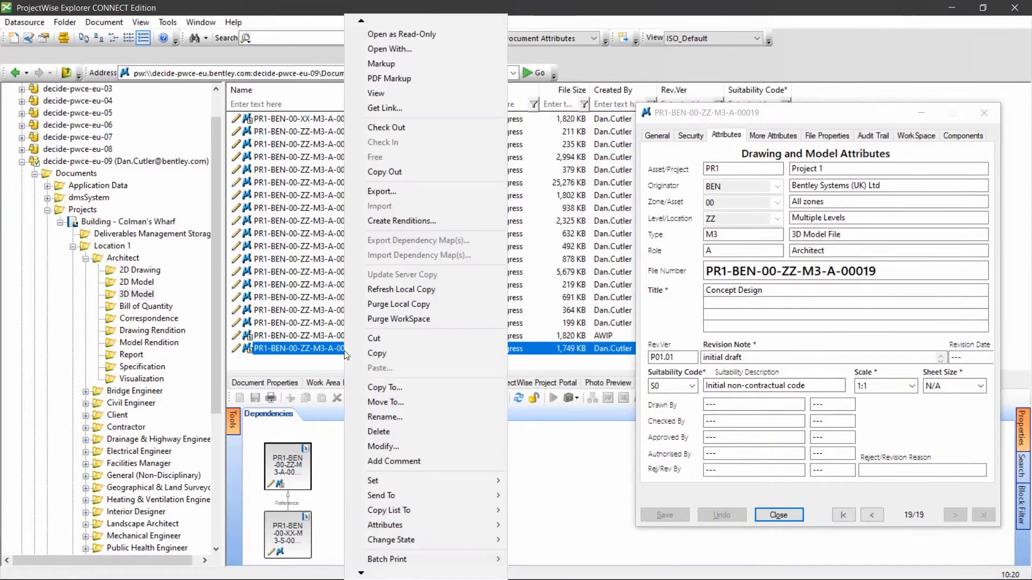
{"action": "mouse_move", "coordinate": [428, 541]}
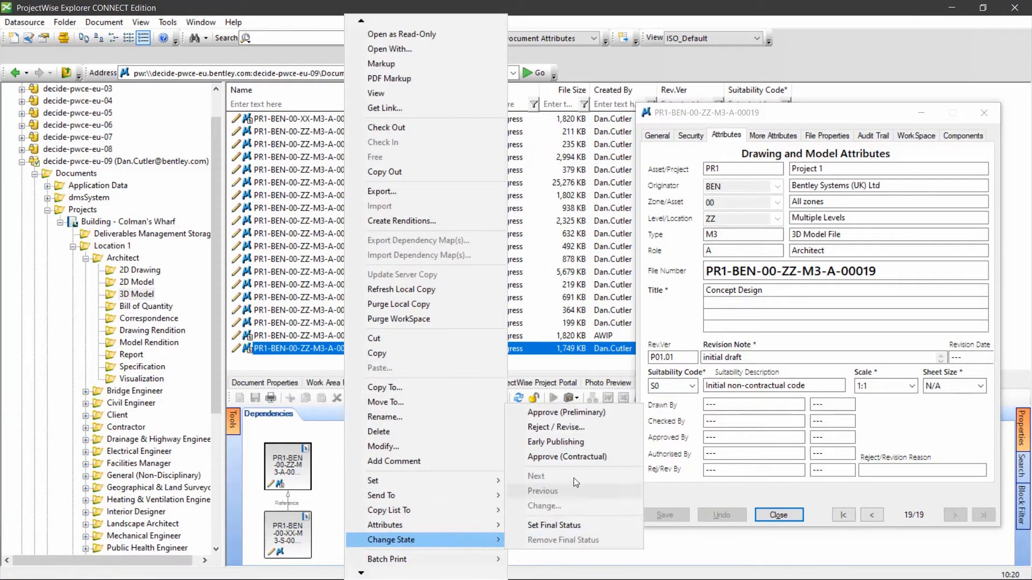
{"action": "left_click", "coordinate": [593, 415]}
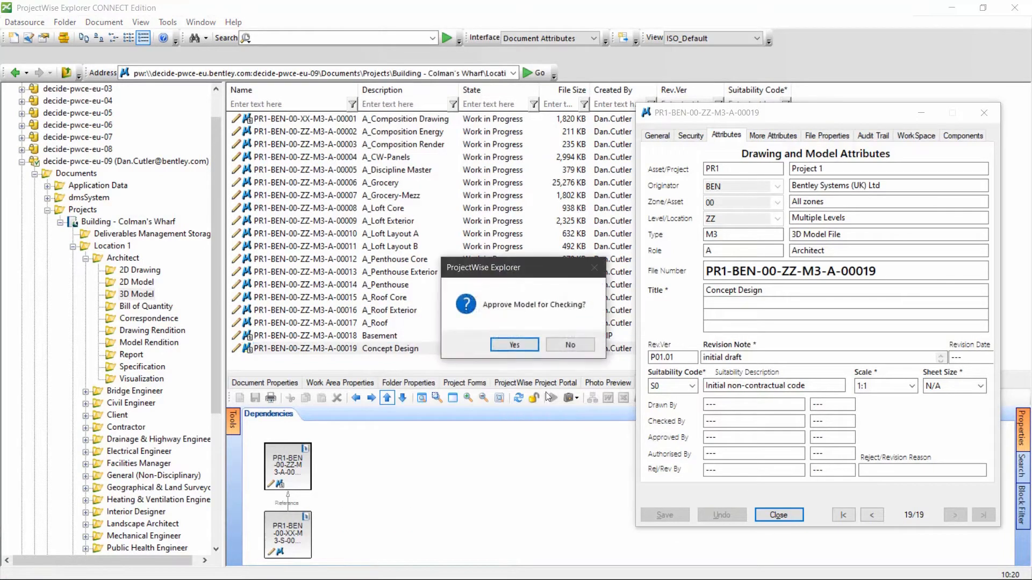
{"action": "left_click", "coordinate": [521, 350]}
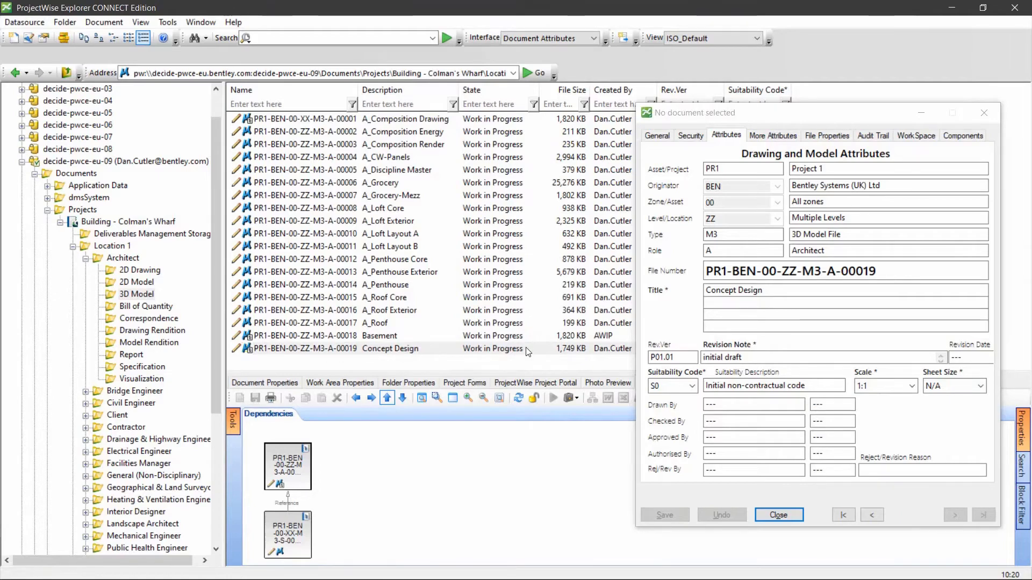
{"action": "left_click", "coordinate": [528, 351]}
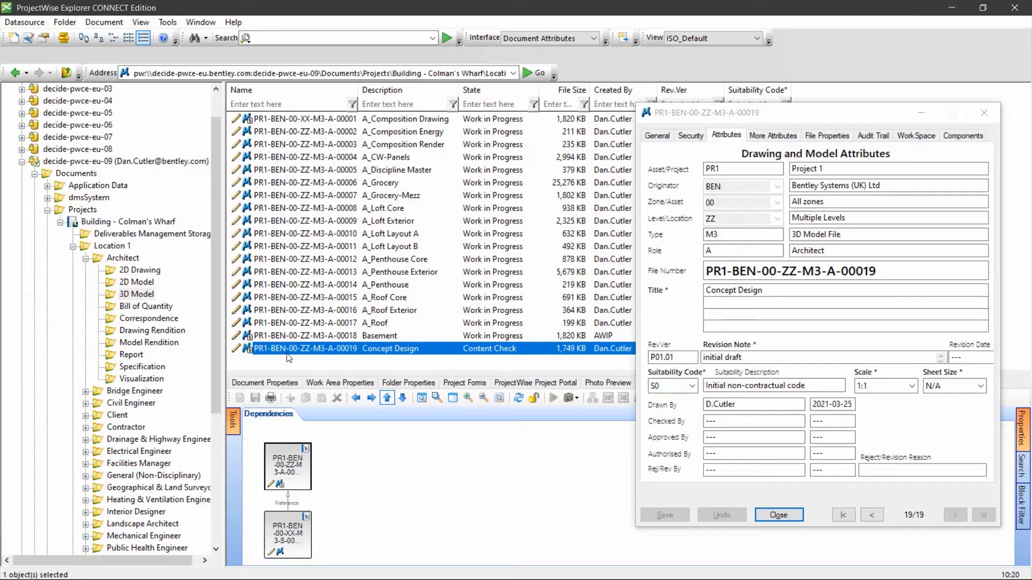
Apply Approve (Preliminary) to the Concept Design model again to advance it from Content Check to Approve for Sharing.
{"action": "right_click", "coordinate": [315, 345]}
{"action": "mouse_move", "coordinate": [414, 539]}
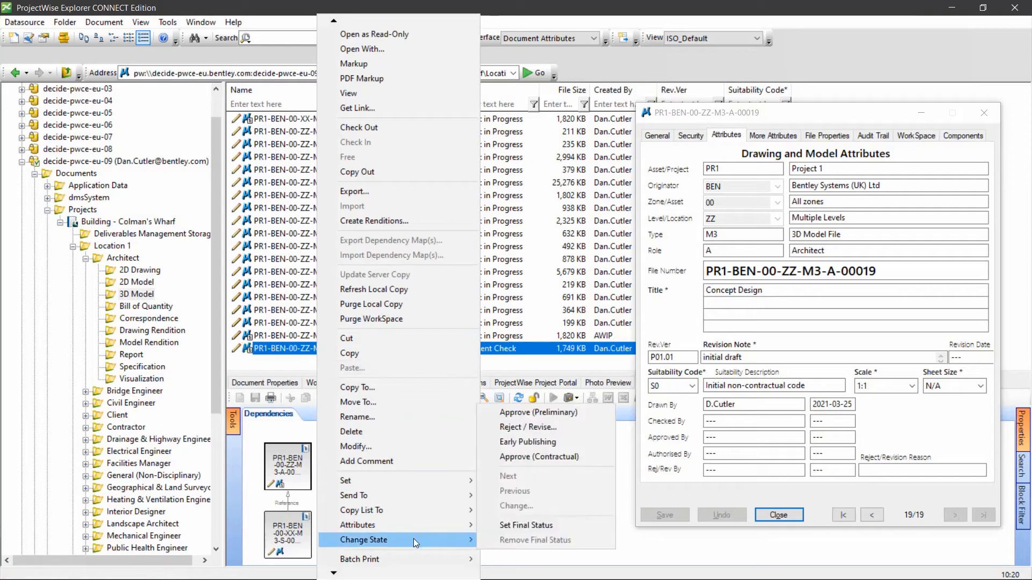
{"action": "left_click", "coordinate": [560, 414]}
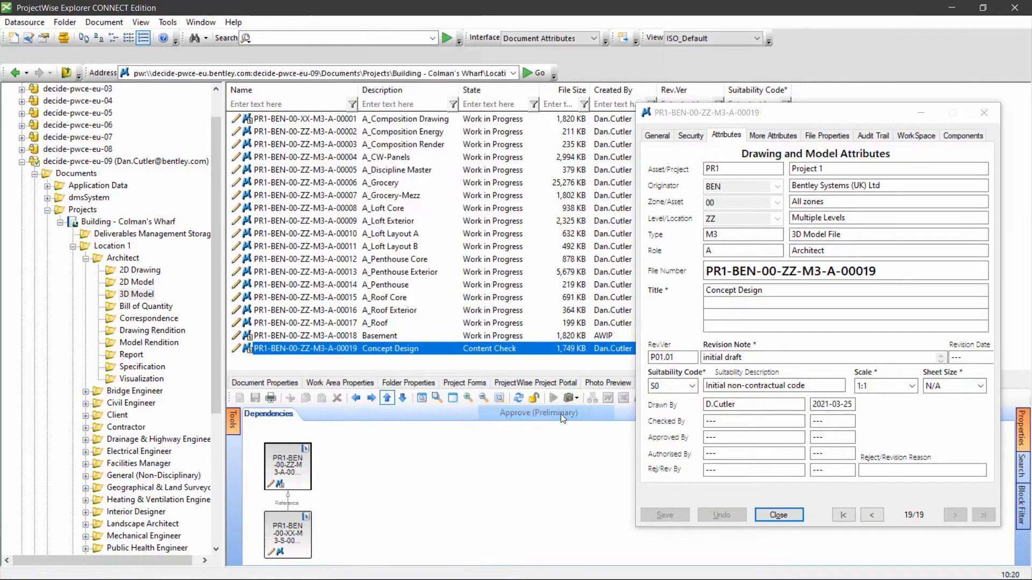
{"action": "left_click", "coordinate": [499, 347]}
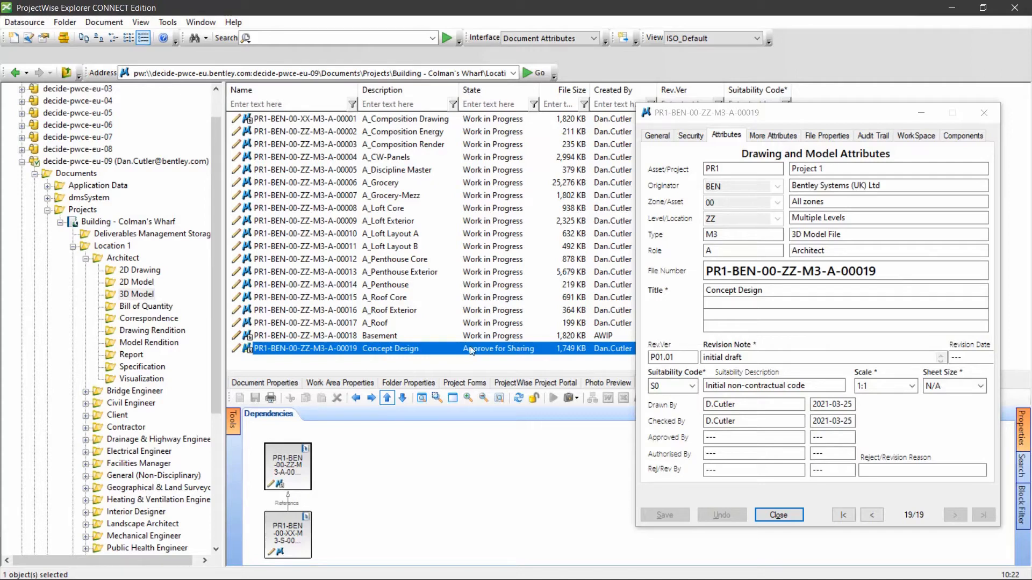
Reject the Concept Design model for sharing with the Reject / Revise state change, increasing its minor version.
{"action": "right_click", "coordinate": [376, 351]}
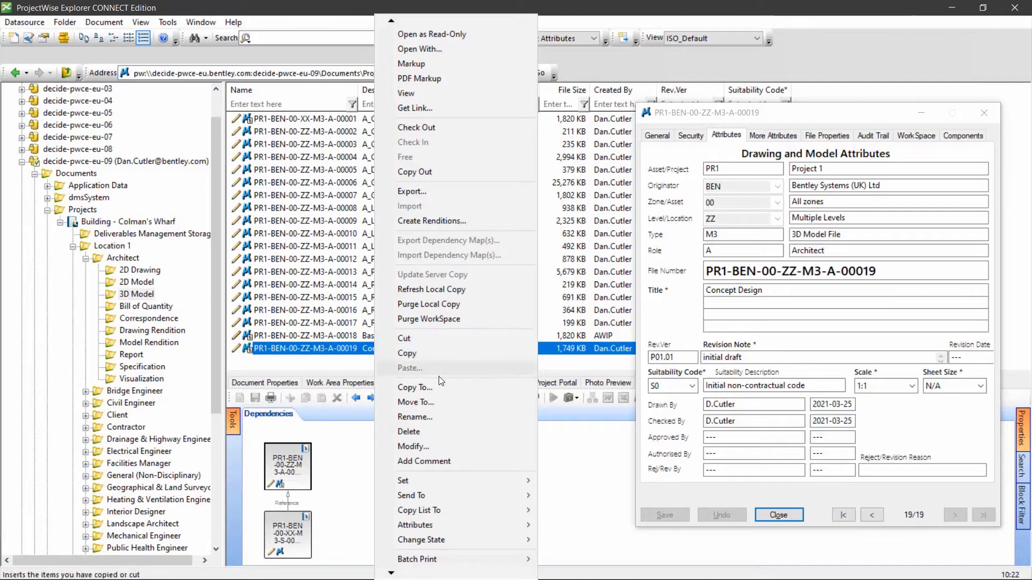
{"action": "mouse_move", "coordinate": [458, 542]}
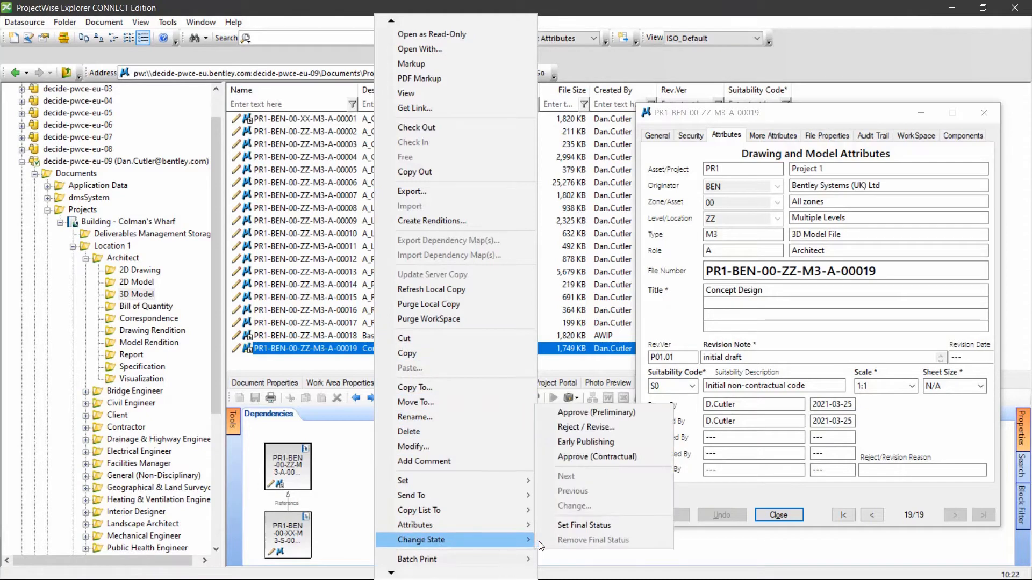
{"action": "left_click", "coordinate": [586, 428]}
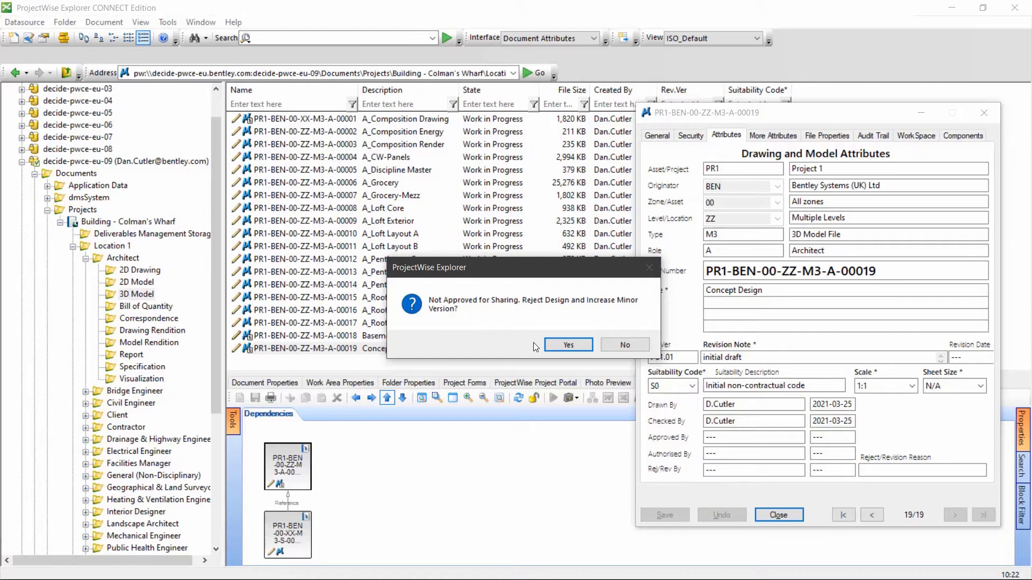
{"action": "left_click", "coordinate": [554, 345]}
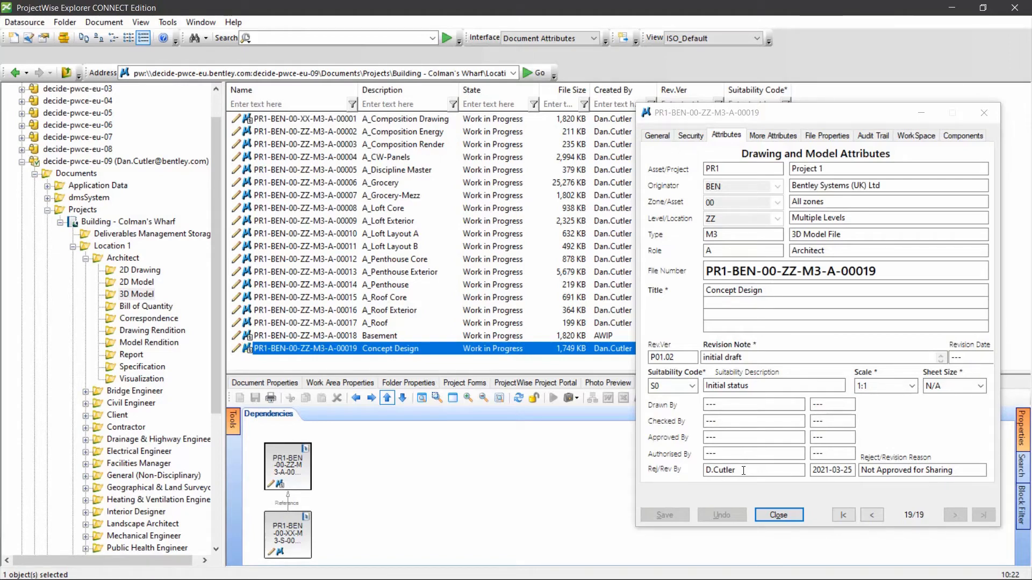
Send the rejected Concept Design model back to checking with the Approve (Preliminary) state change.
{"action": "right_click", "coordinate": [387, 353]}
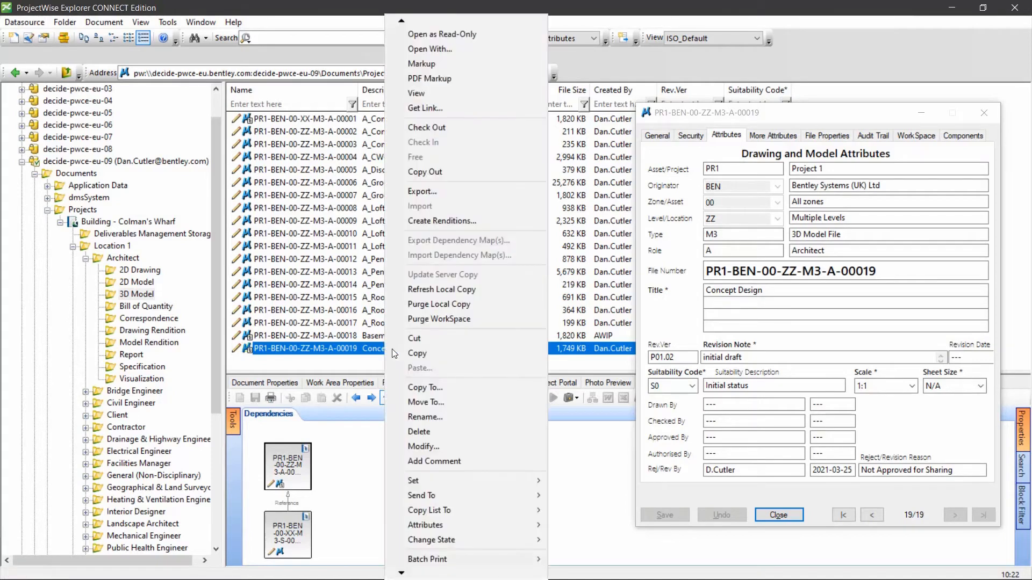
{"action": "mouse_move", "coordinate": [479, 542]}
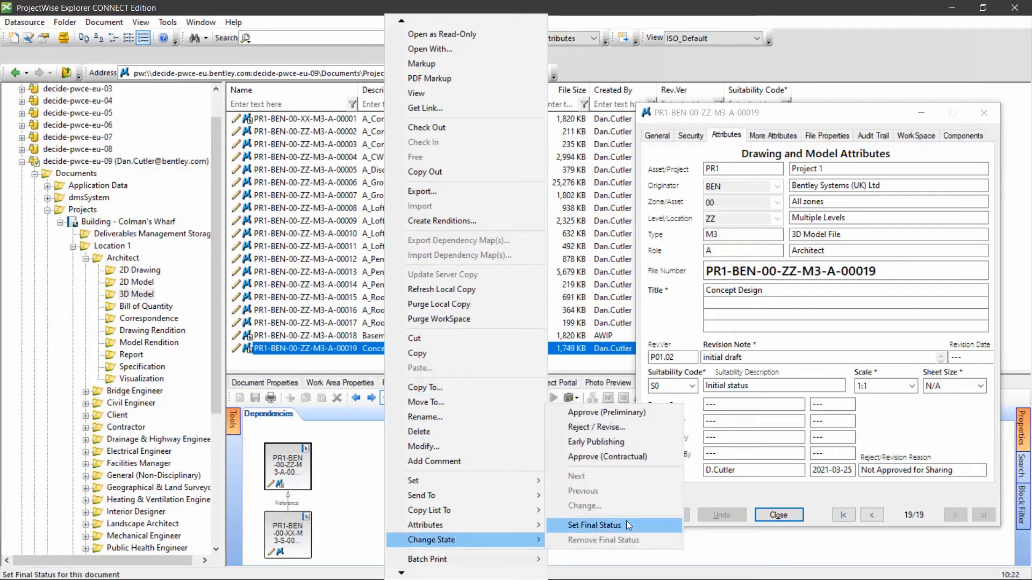
{"action": "left_click", "coordinate": [604, 412]}
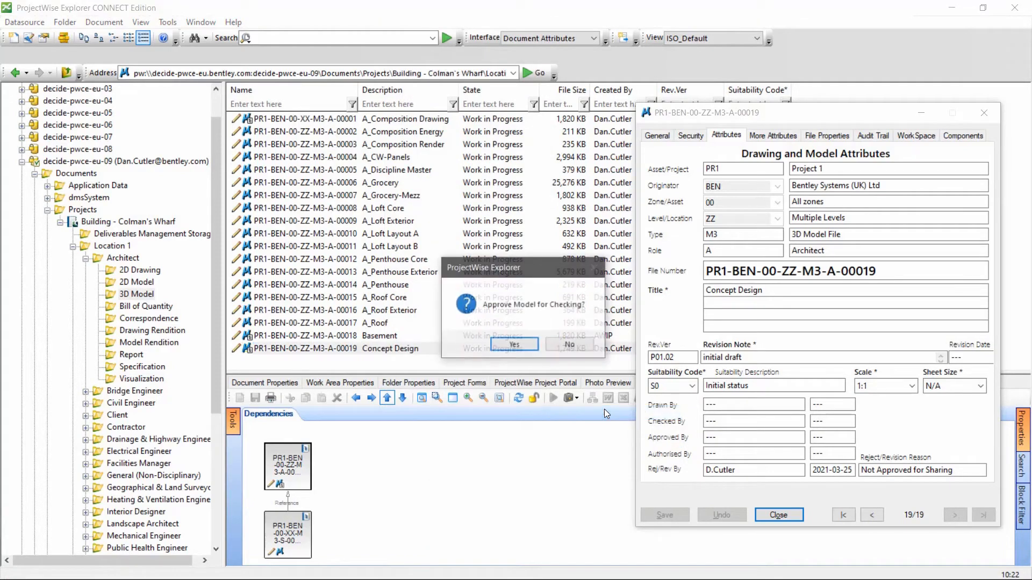
{"action": "left_click", "coordinate": [521, 347]}
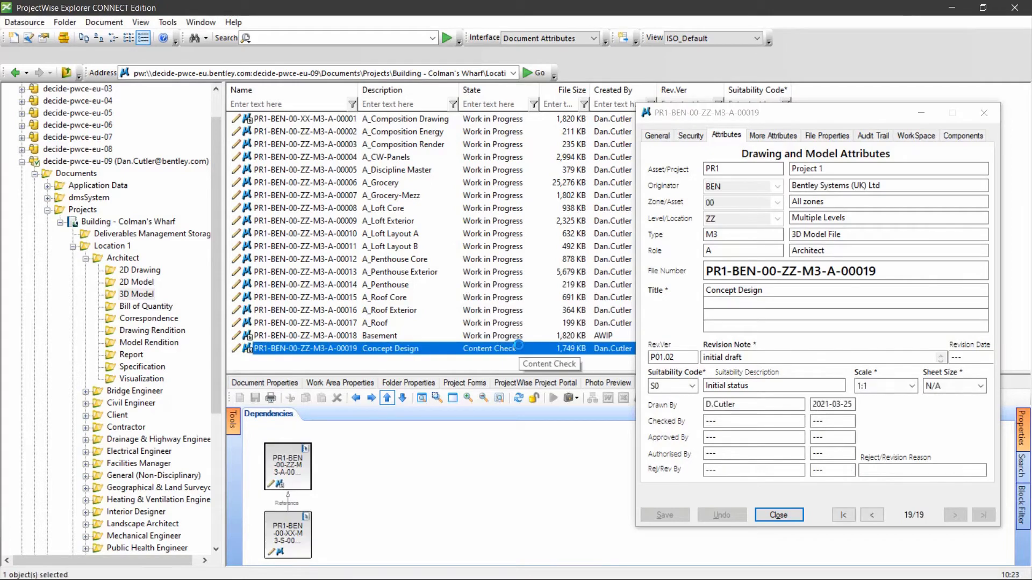
Set the Concept Design document's Revision Note to "2nd draft" and save the attributes.
{"action": "double_click", "coordinate": [712, 357]}
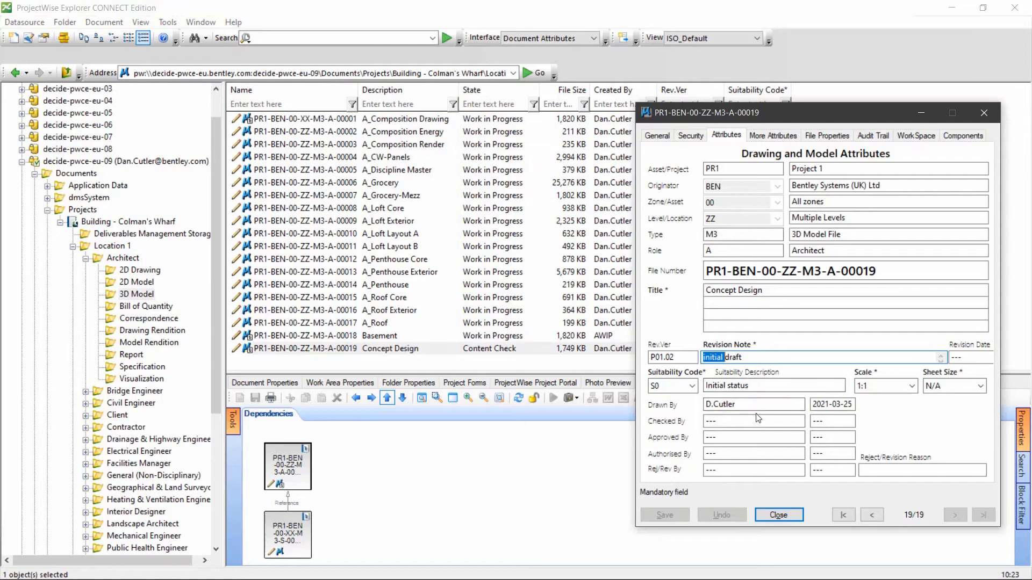
{"action": "type", "text": "2nd"}
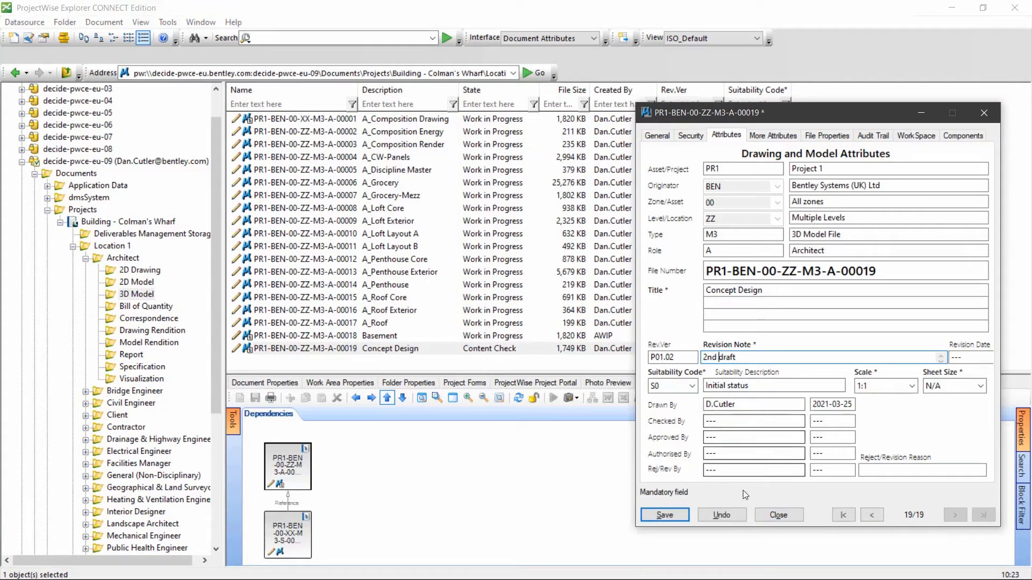
{"action": "left_click", "coordinate": [680, 515]}
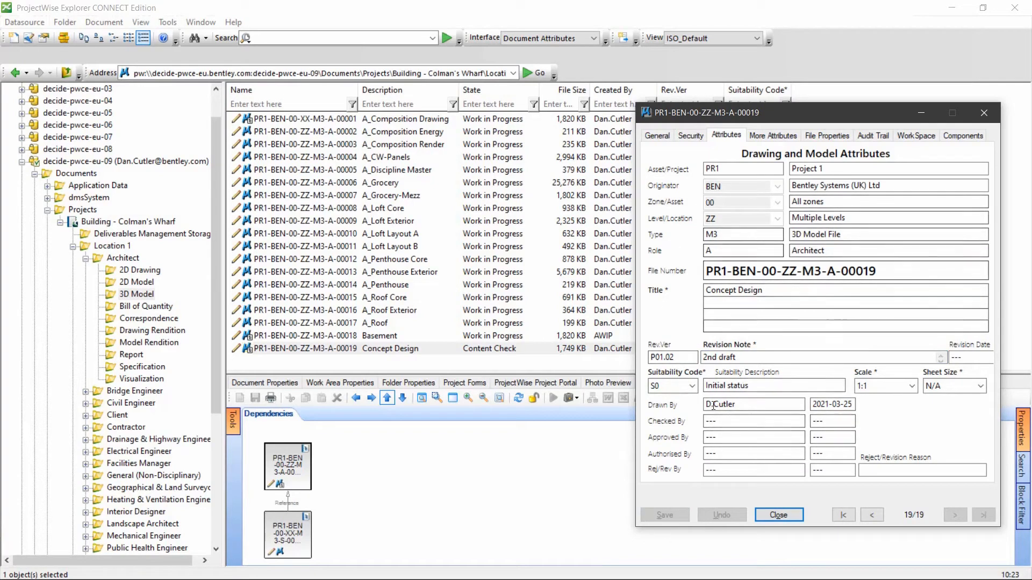
Approve the revised Concept Design model for sharing with the Approve (Preliminary) state change.
{"action": "right_click", "coordinate": [359, 350]}
{"action": "mouse_move", "coordinate": [452, 541]}
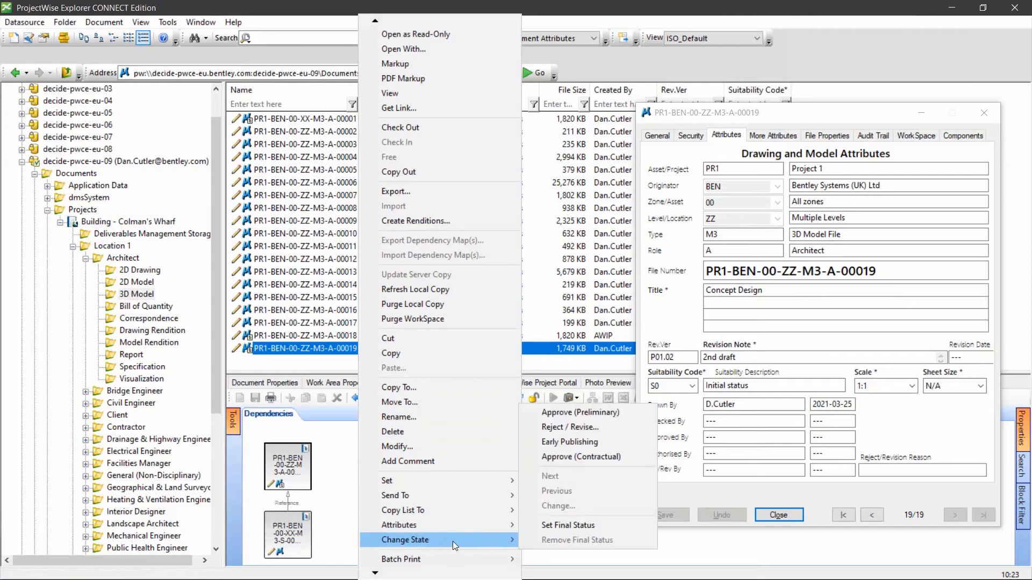
{"action": "left_click", "coordinate": [584, 411]}
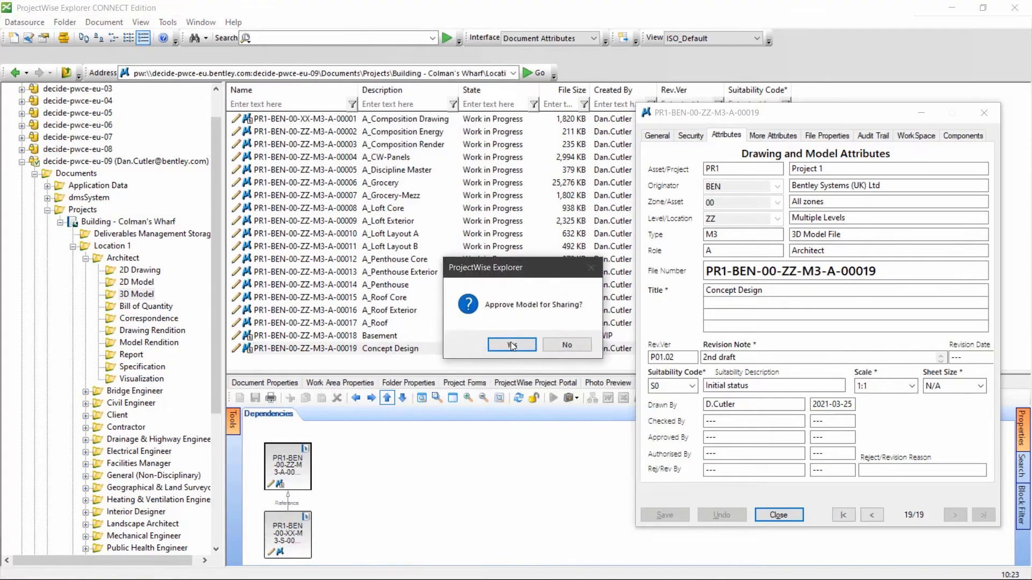
{"action": "left_click", "coordinate": [509, 348]}
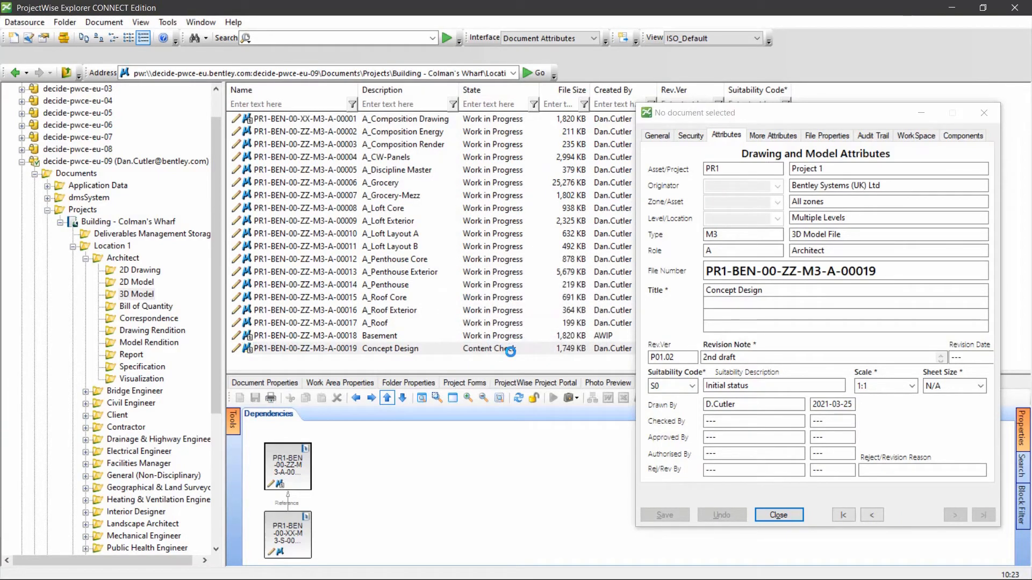
Review the Concept Design document's audit trail of state changes, returning to its attributes.
{"action": "left_click", "coordinate": [873, 138]}
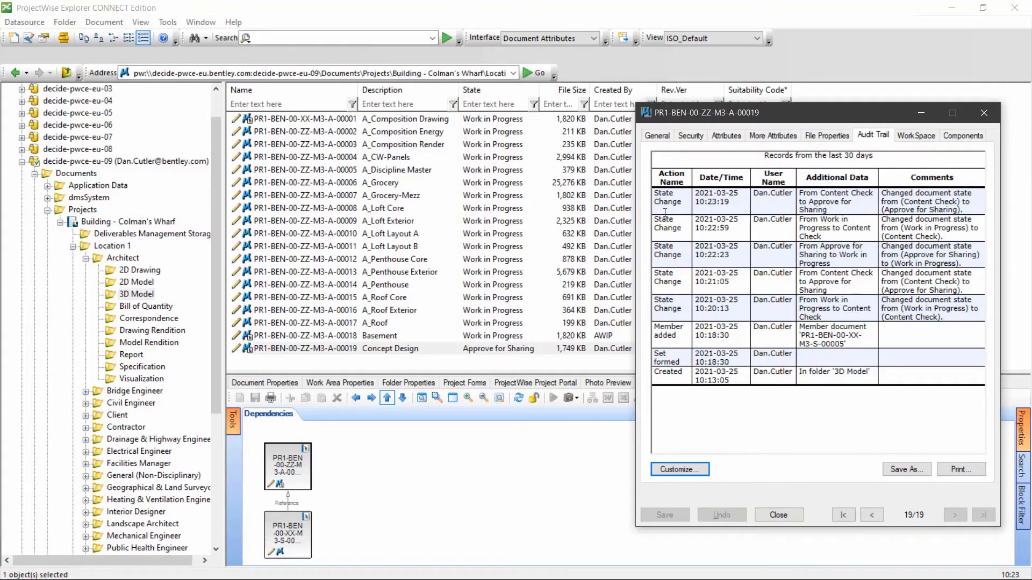
{"action": "left_click", "coordinate": [726, 136]}
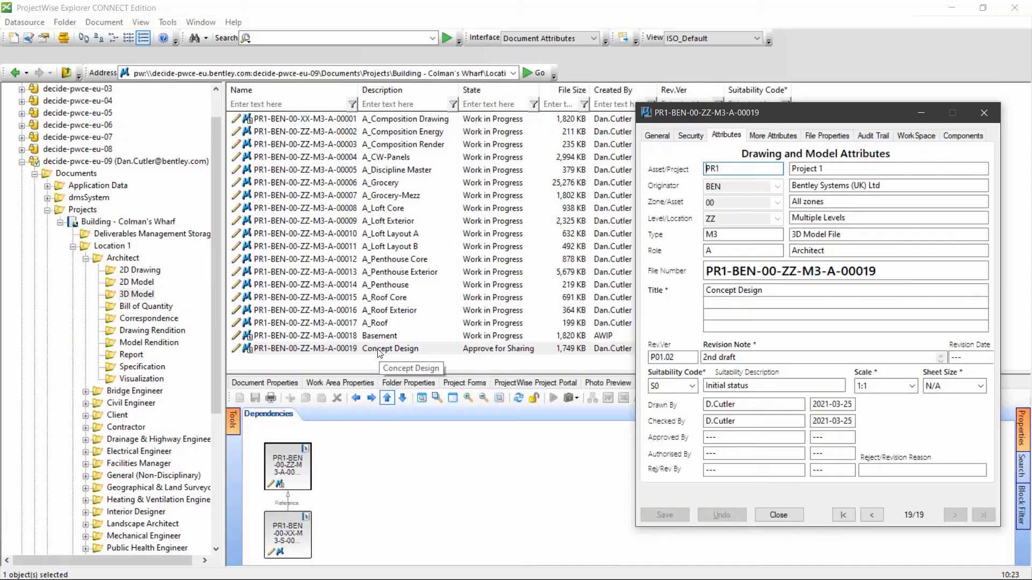
Try to share the Concept Design model with the Approve (Preliminary) state change while its Suitability Code is S0.
{"action": "right_click", "coordinate": [380, 354]}
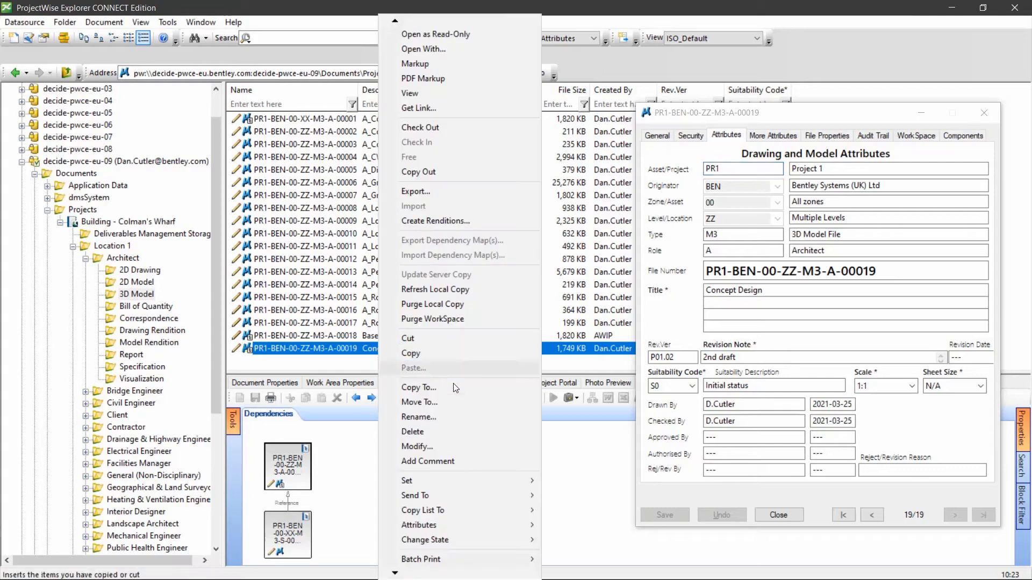
{"action": "mouse_move", "coordinate": [516, 540]}
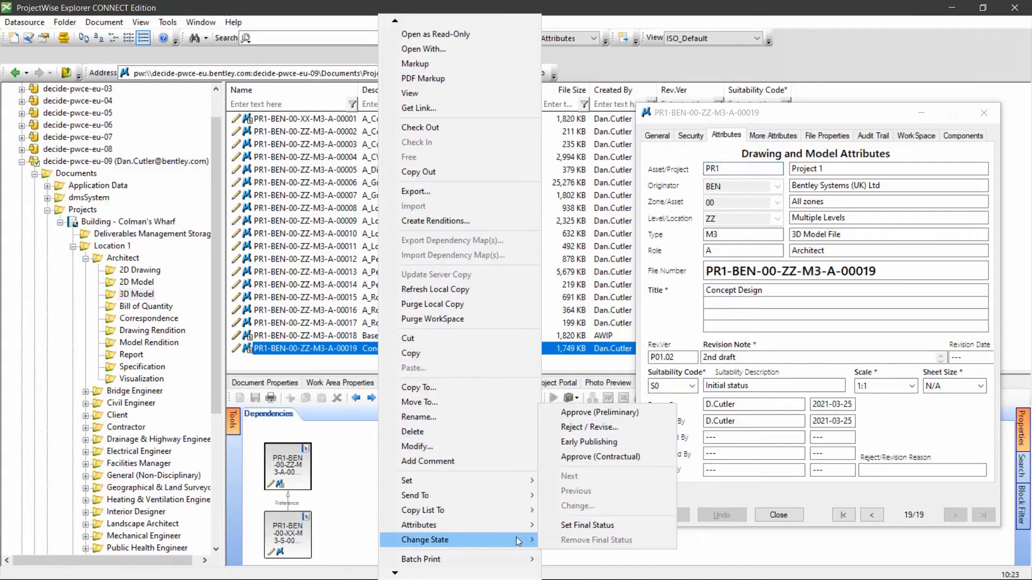
{"action": "left_click", "coordinate": [606, 412]}
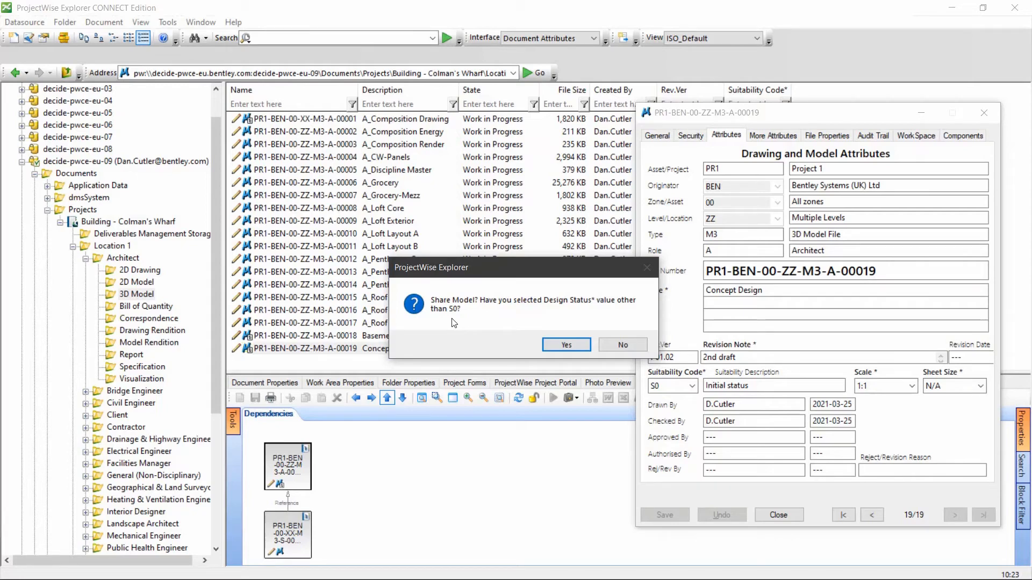
{"action": "left_click", "coordinate": [577, 345]}
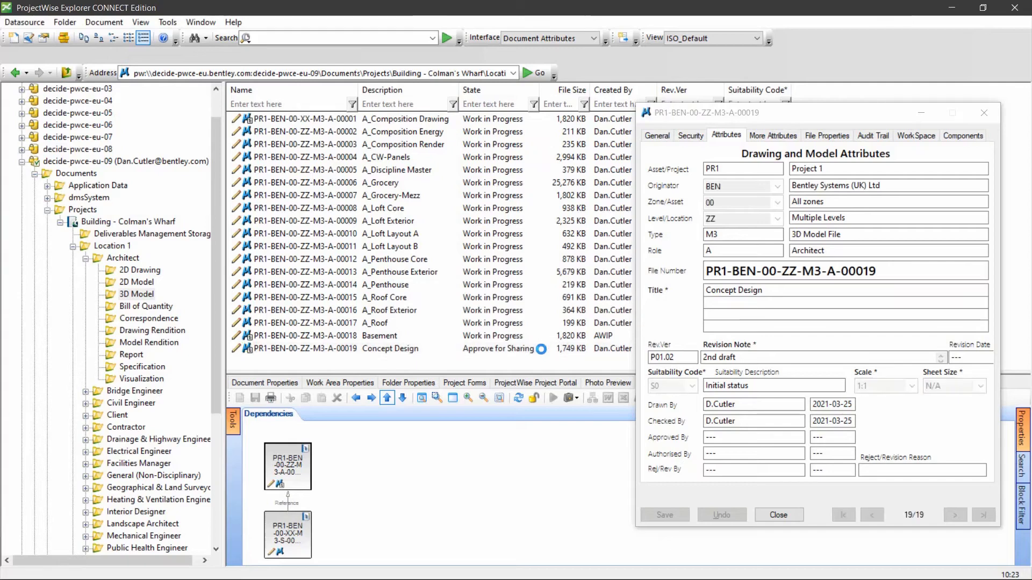
Set the Suitability Code to S1 (Suitable for coordination) and share the Concept Design model with the Approve (Preliminary) state change.
{"action": "left_click", "coordinate": [691, 387]}
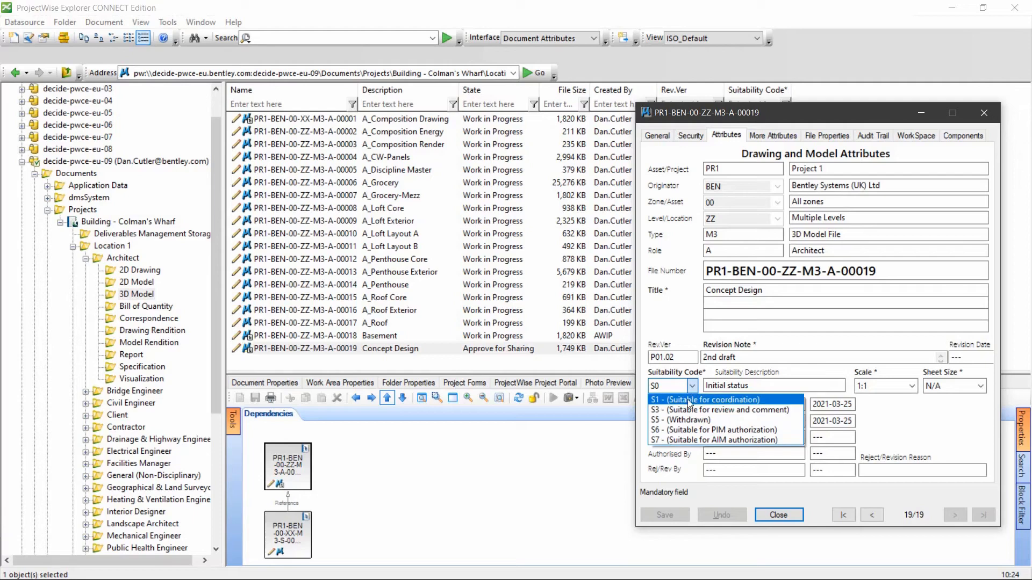
{"action": "left_click", "coordinate": [690, 399]}
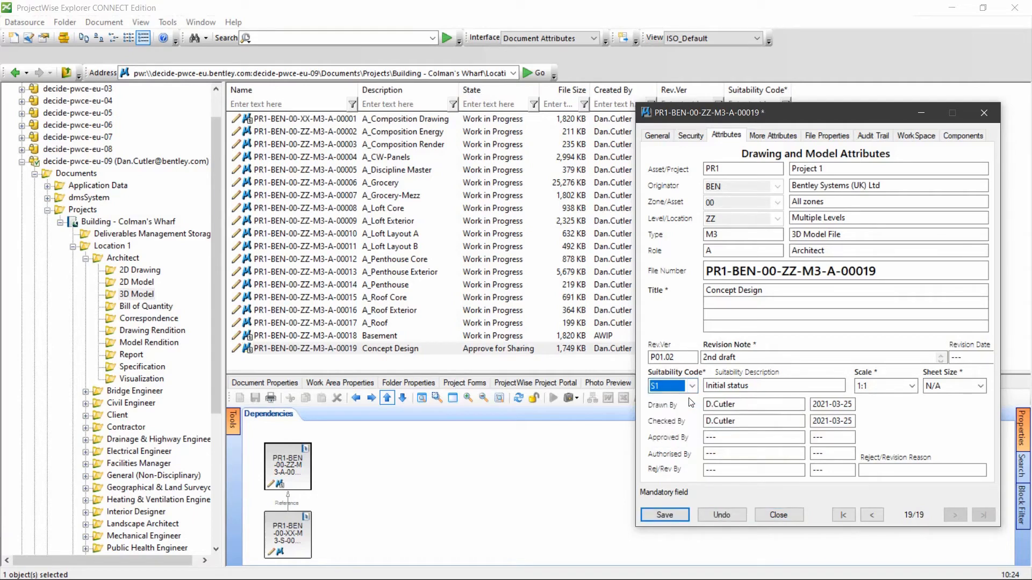
{"action": "right_click", "coordinate": [367, 349]}
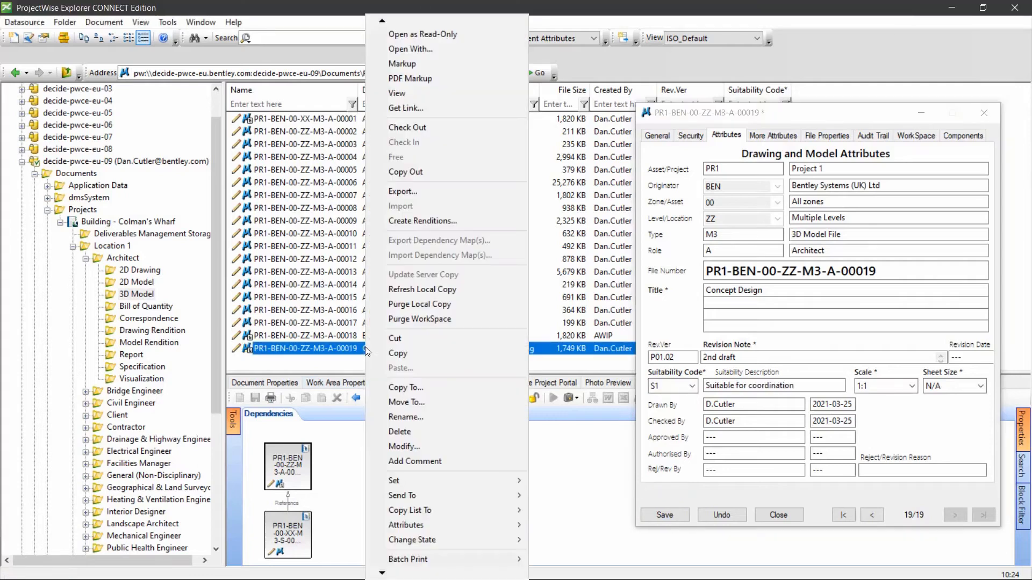
{"action": "mouse_move", "coordinate": [450, 541]}
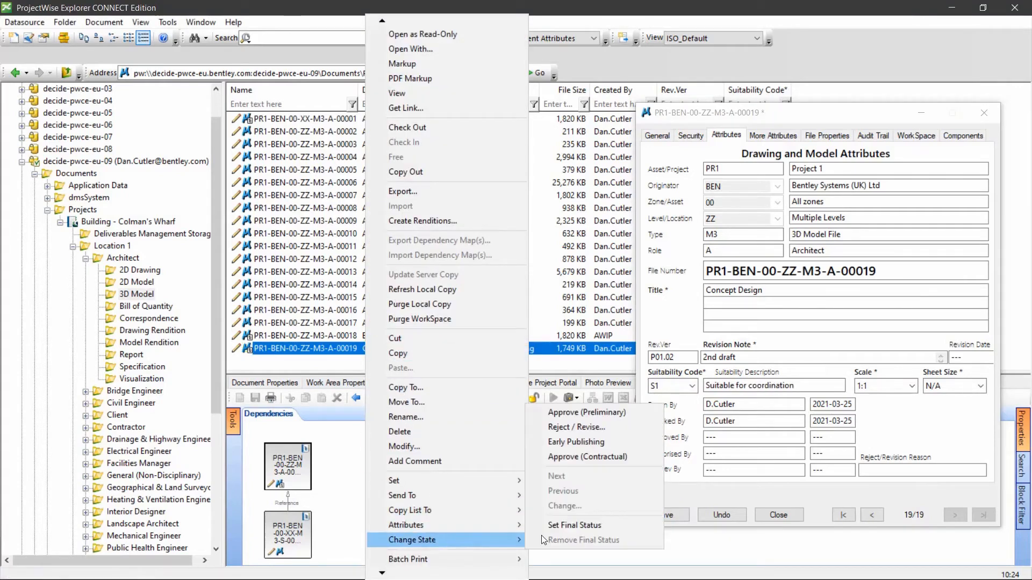
{"action": "left_click", "coordinate": [564, 414]}
{"action": "left_click", "coordinate": [564, 344]}
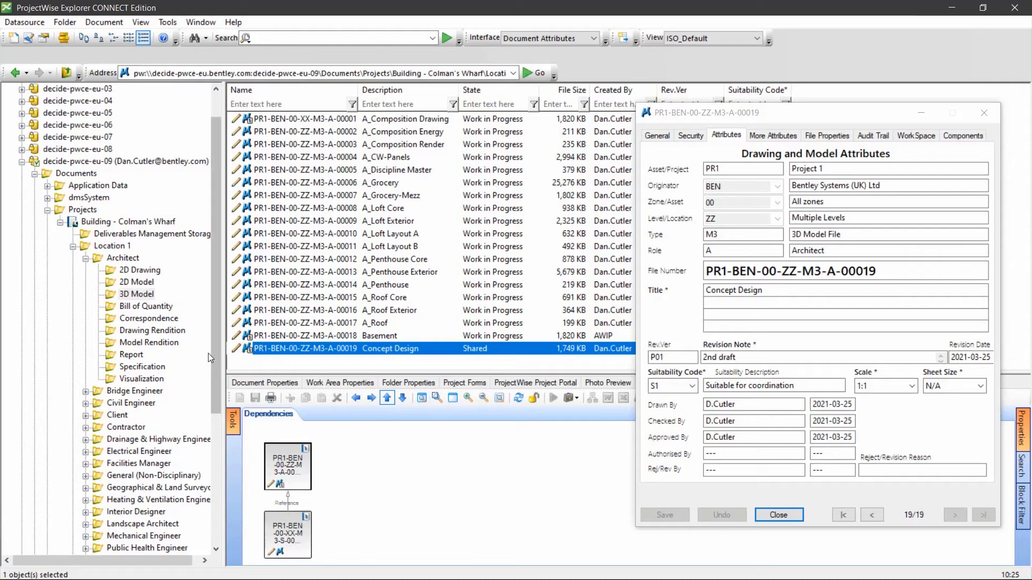
Move the shared Concept Design model to approval for publication with the Approve (Preliminary) state change.
{"action": "right_click", "coordinate": [347, 351]}
{"action": "mouse_move", "coordinate": [443, 541]}
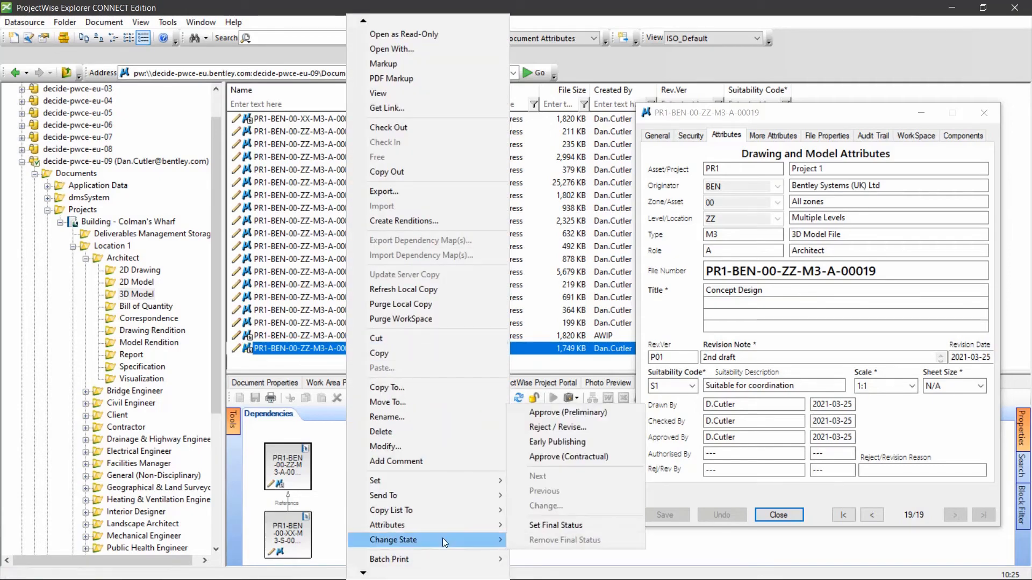
{"action": "left_click", "coordinate": [554, 413]}
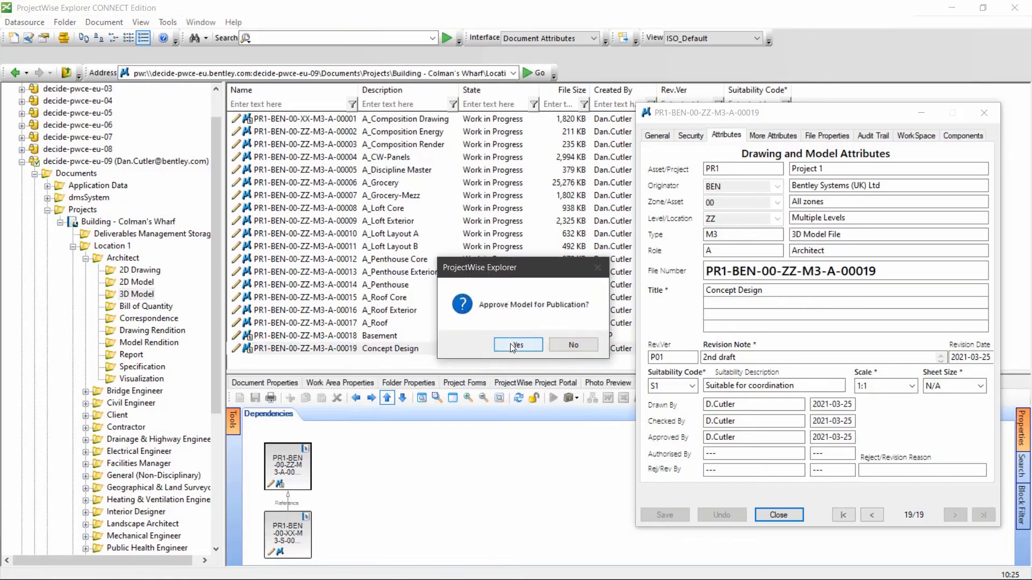
{"action": "left_click", "coordinate": [517, 345]}
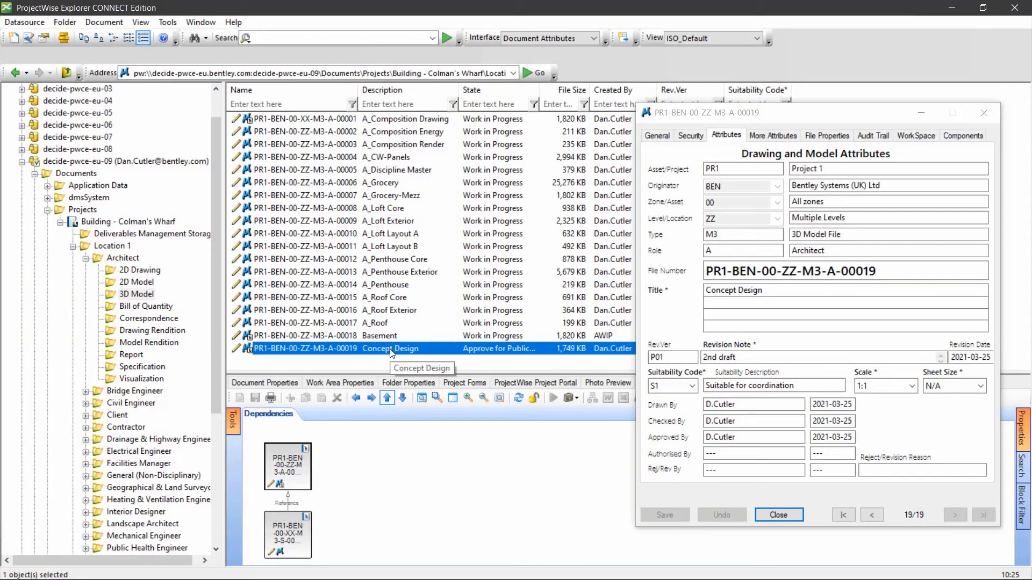
Set the Suitability Code to A1 (Fit for Construction) and approve the Concept Design model for publication with the Approve (Contractual) state change.
{"action": "left_click", "coordinate": [692, 385]}
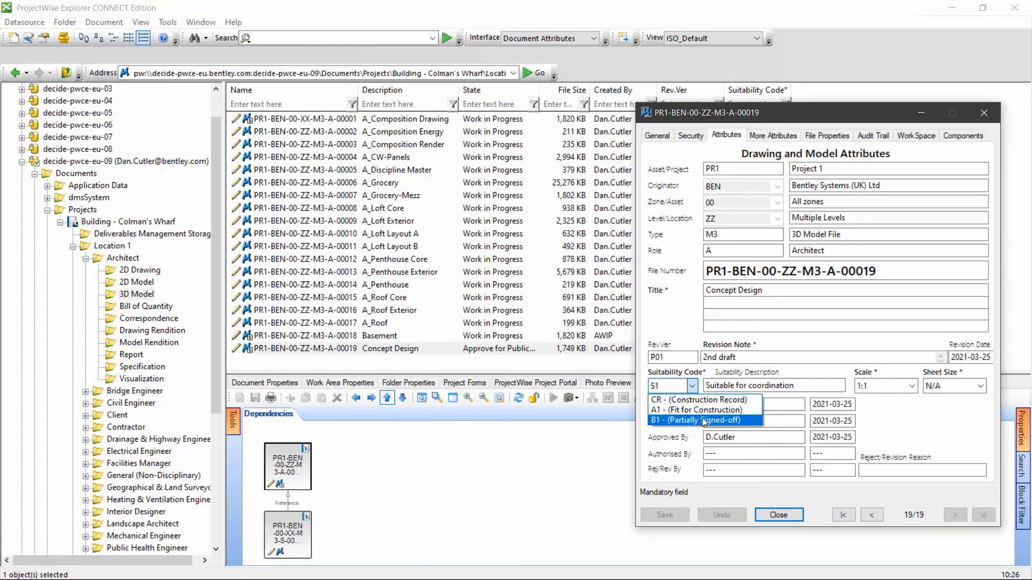
{"action": "left_click", "coordinate": [703, 413]}
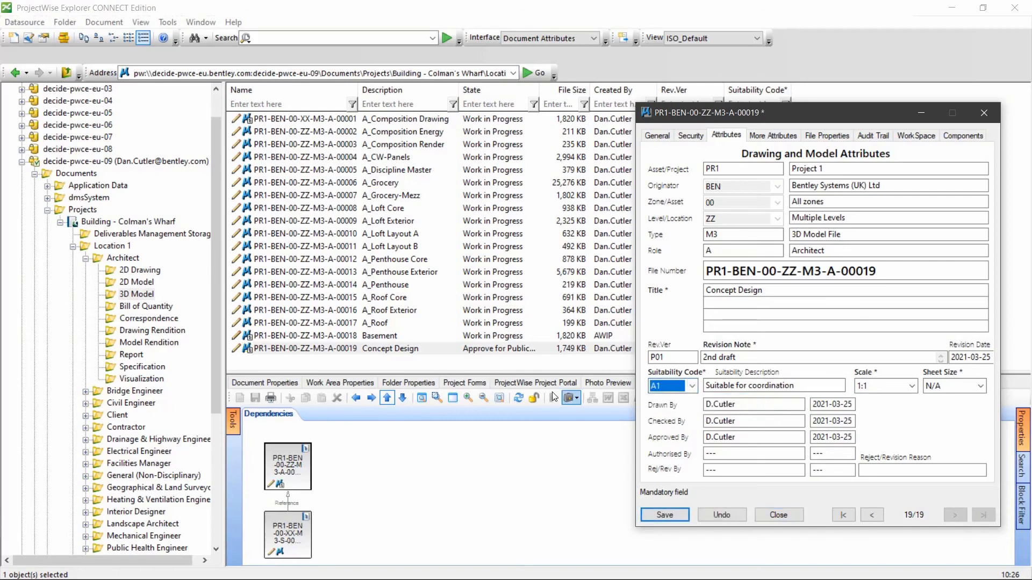
{"action": "left_click", "coordinate": [488, 352]}
{"action": "right_click", "coordinate": [488, 352]}
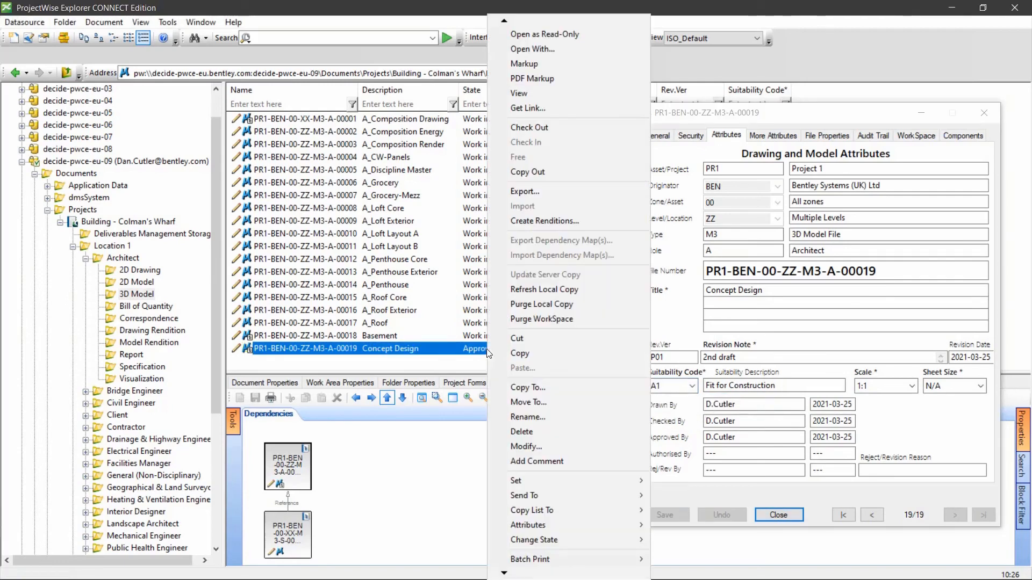
{"action": "mouse_move", "coordinate": [594, 539]}
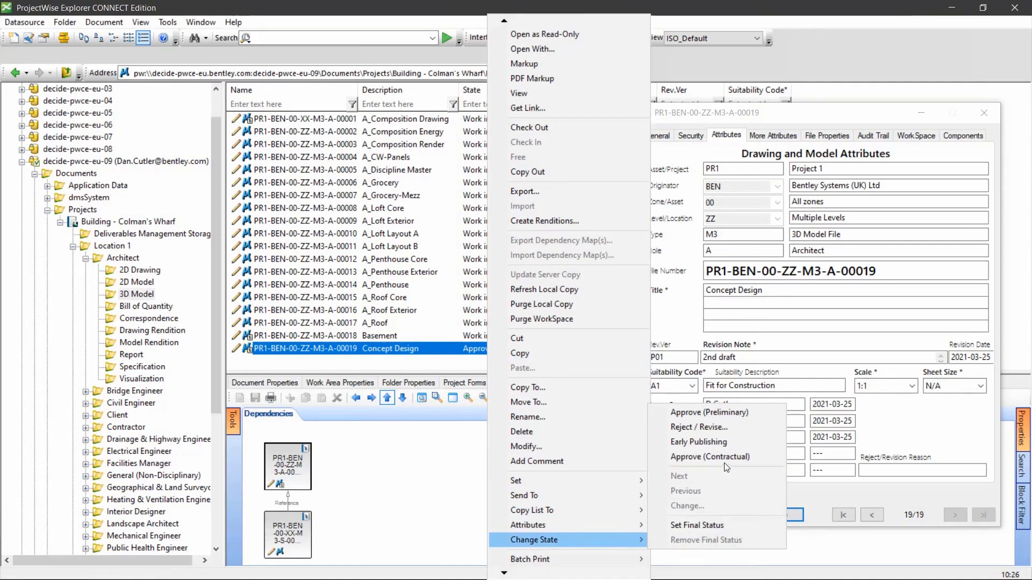
{"action": "left_click", "coordinate": [750, 454]}
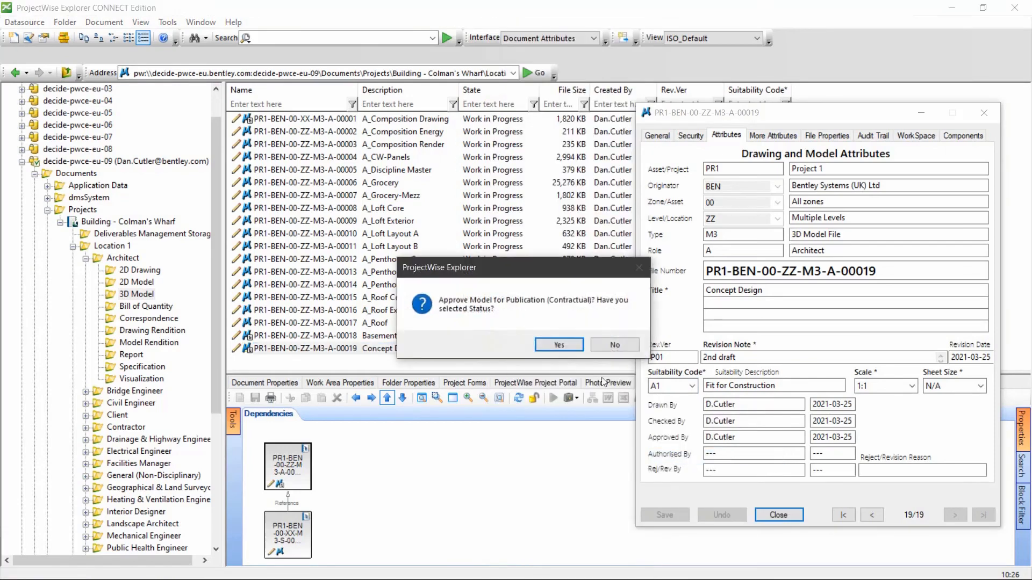
{"action": "left_click", "coordinate": [561, 347]}
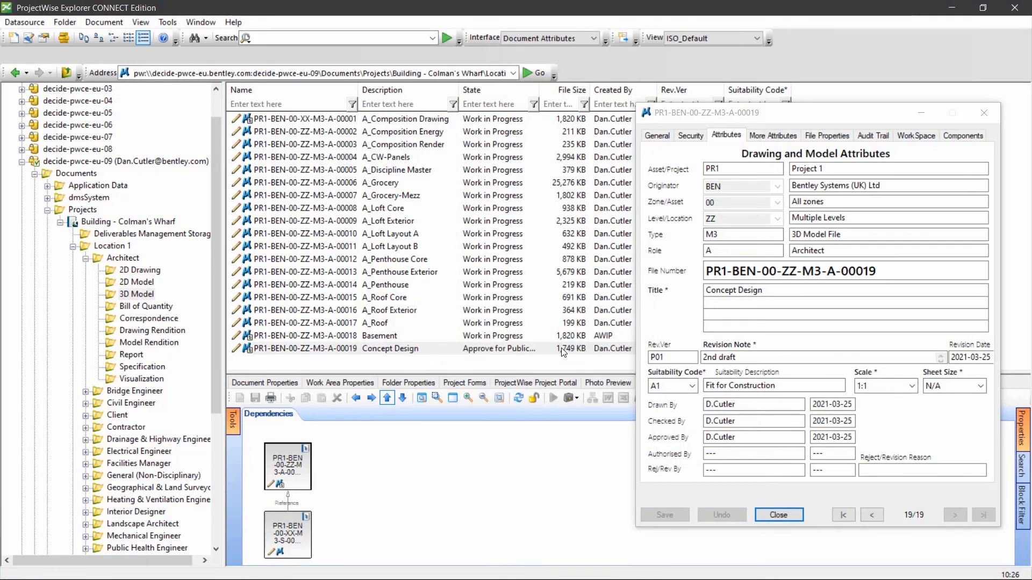